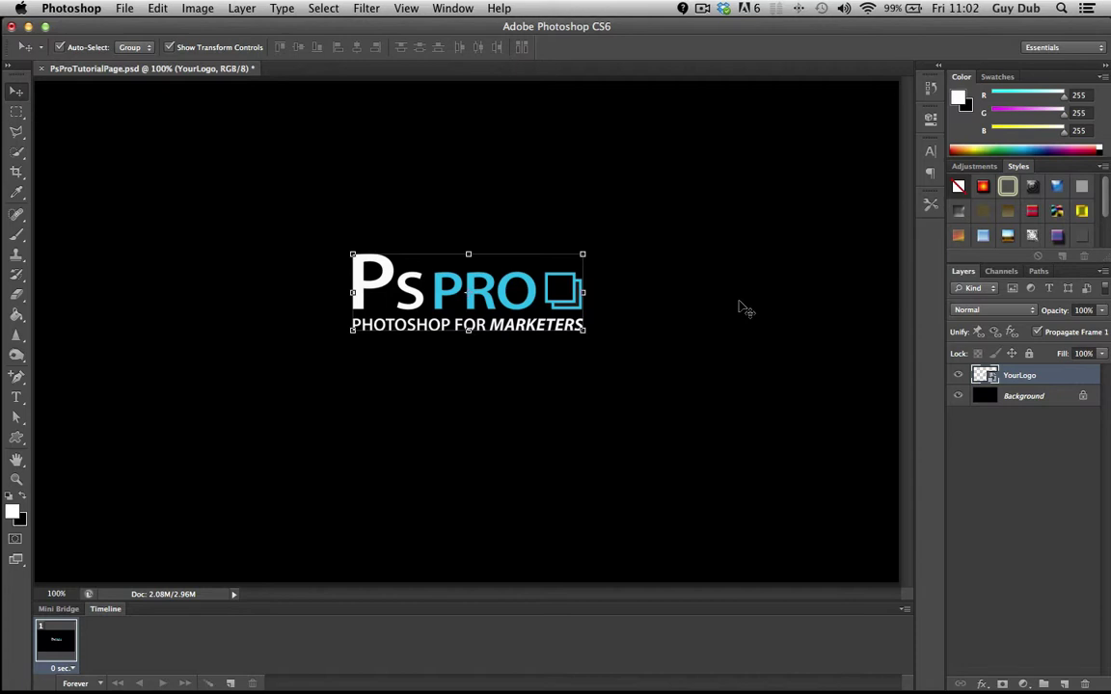
# Deselect the YourLogo layer so the PS PRO logo shows without transform handles.
pyautogui.click(742, 308)
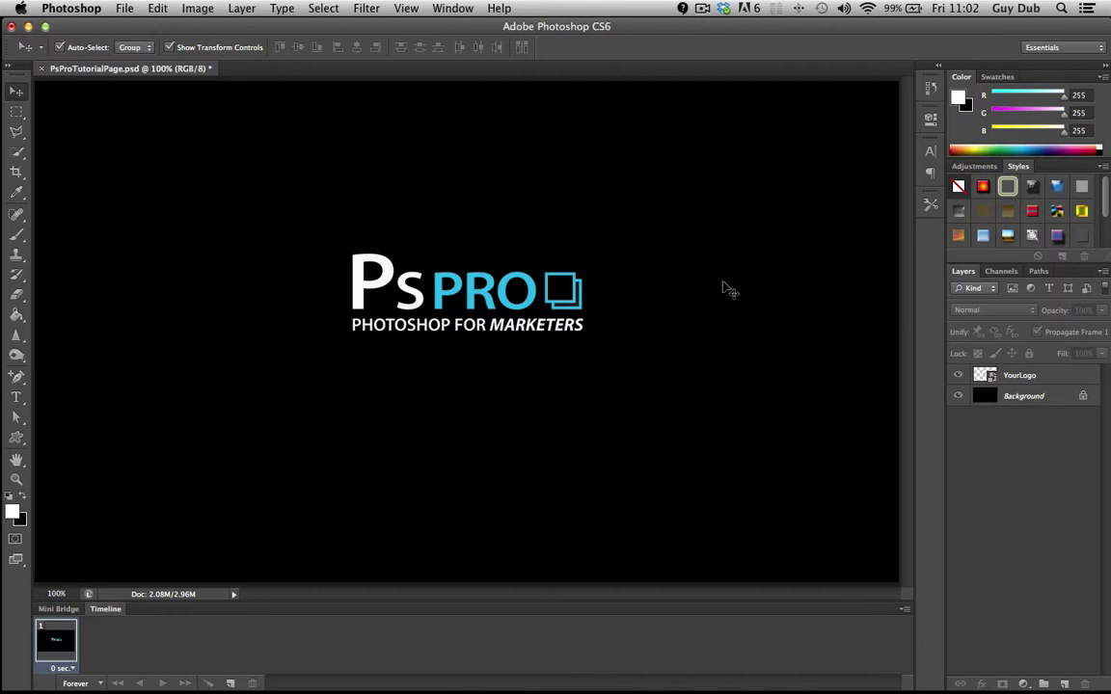
# Switch the workspace to Essentials (Default) from the Window > Workspace menu.
pyautogui.click(464, 9)
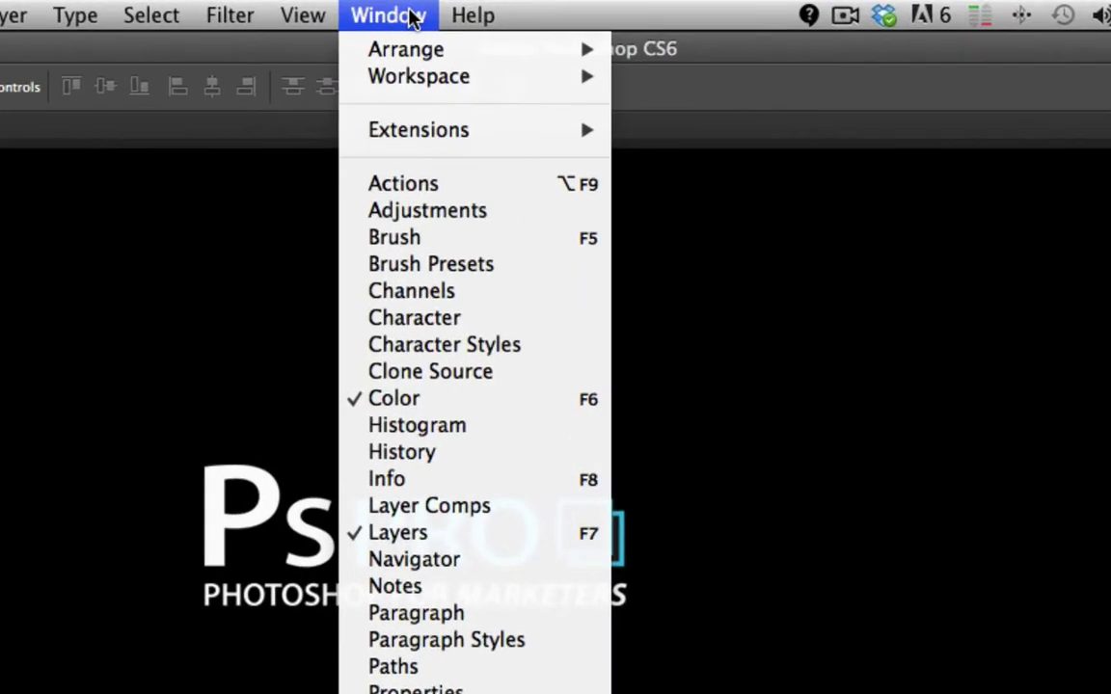
pyautogui.moveTo(415, 77)
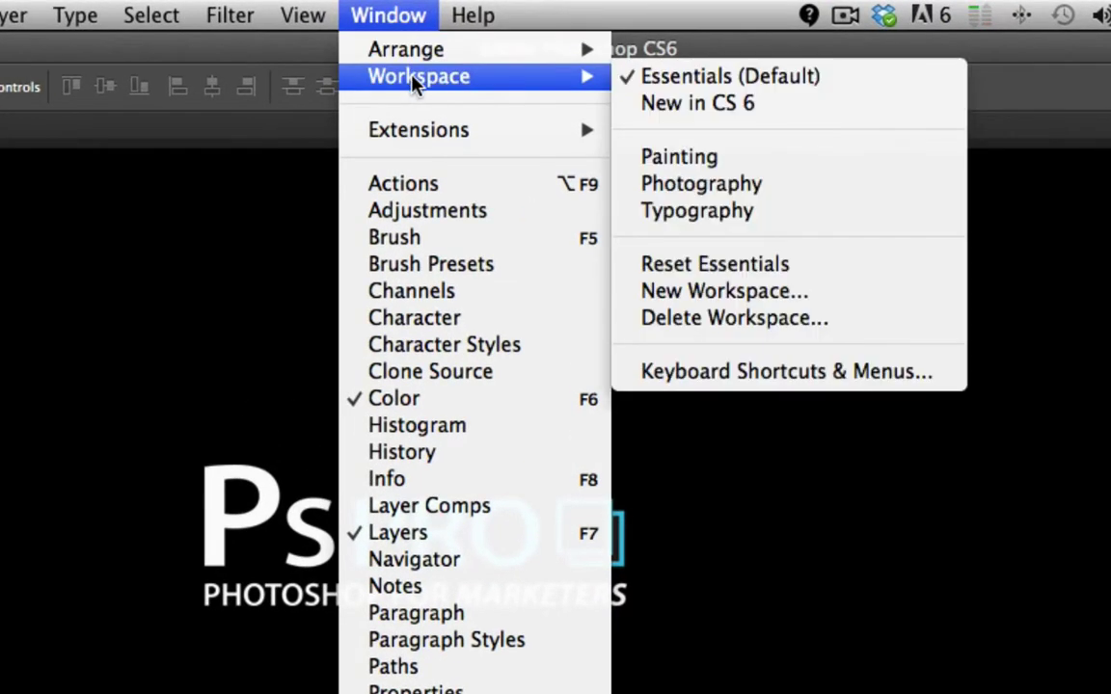
pyautogui.click(651, 77)
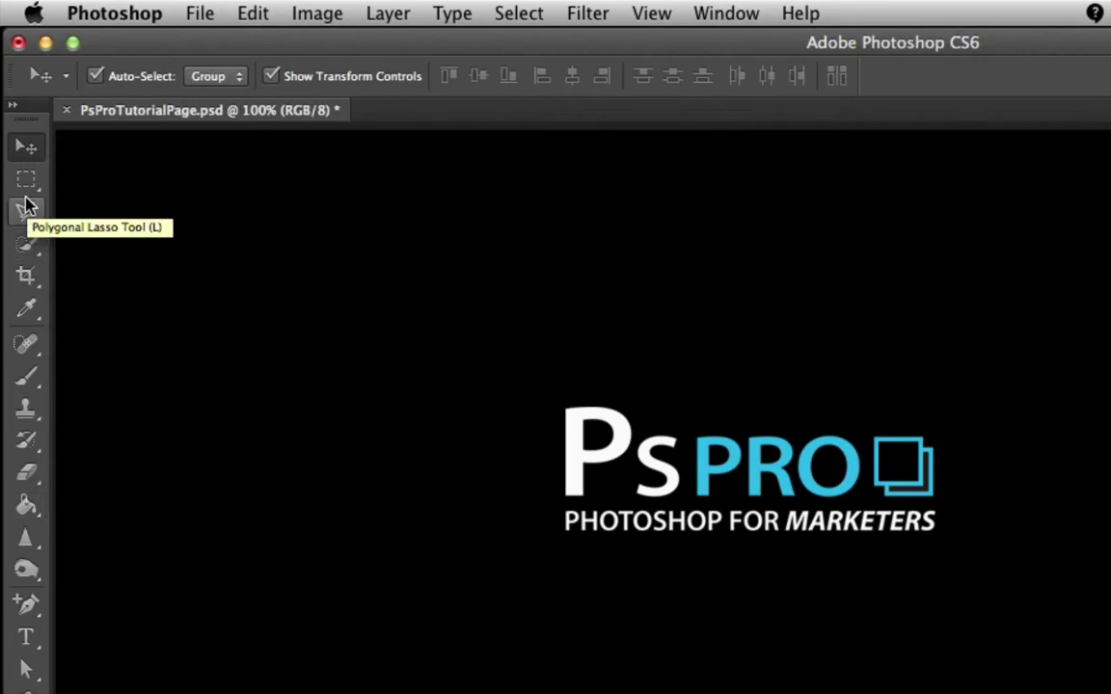
pyautogui.click(27, 181)
pyautogui.click(27, 214)
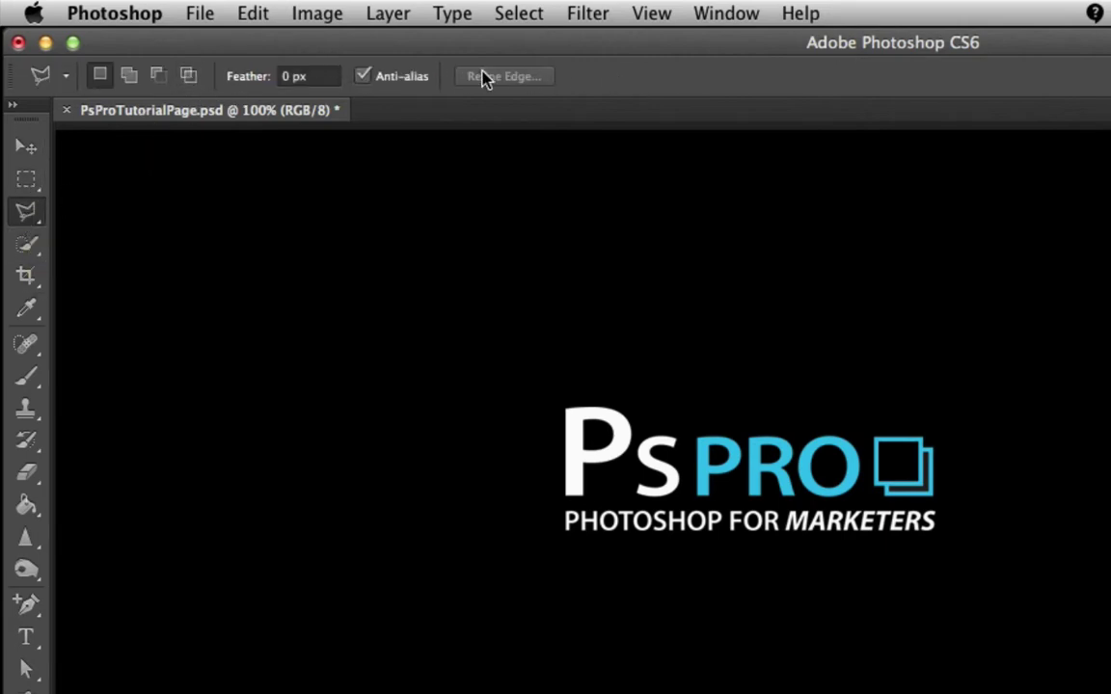
pyautogui.click(26, 244)
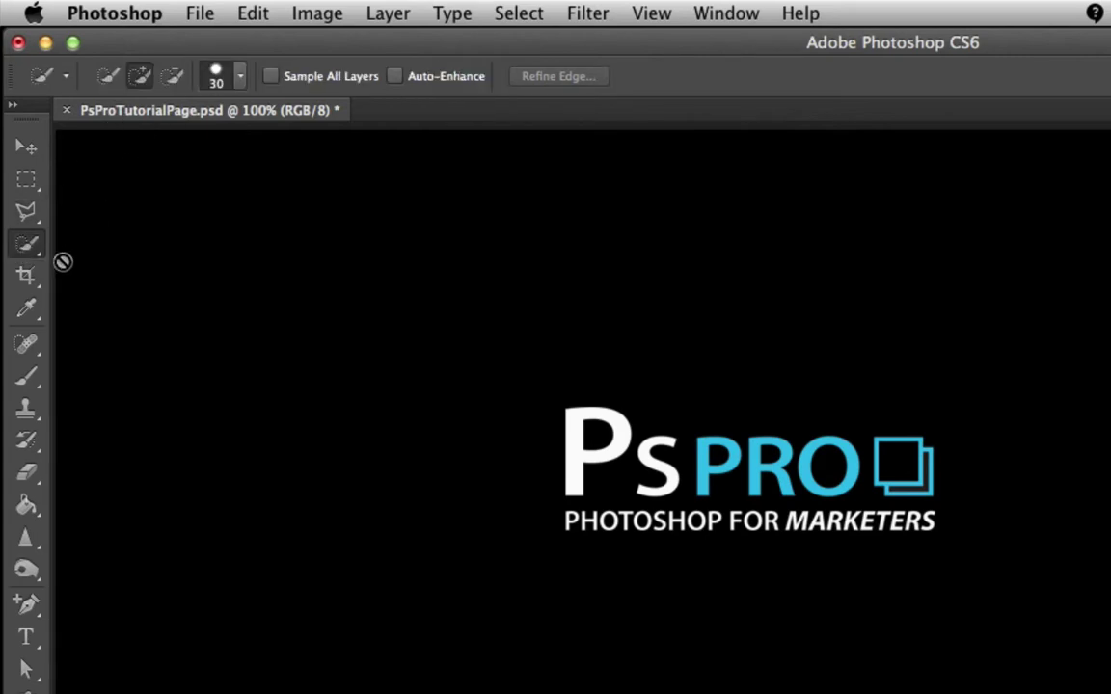
pyautogui.click(27, 275)
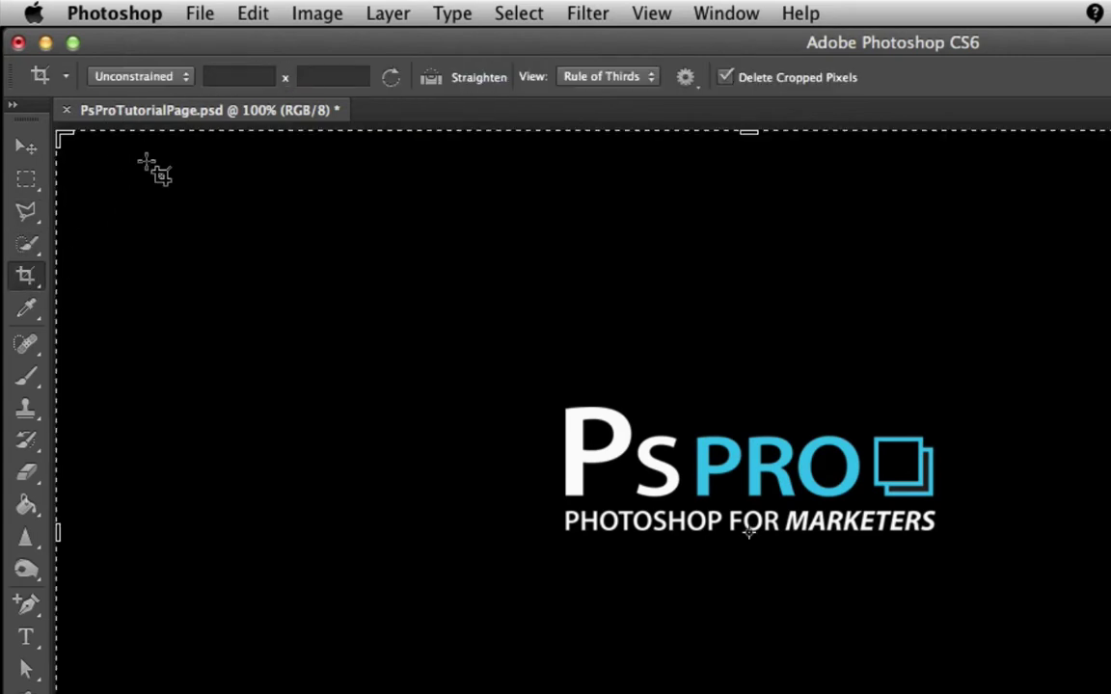
pyautogui.click(29, 308)
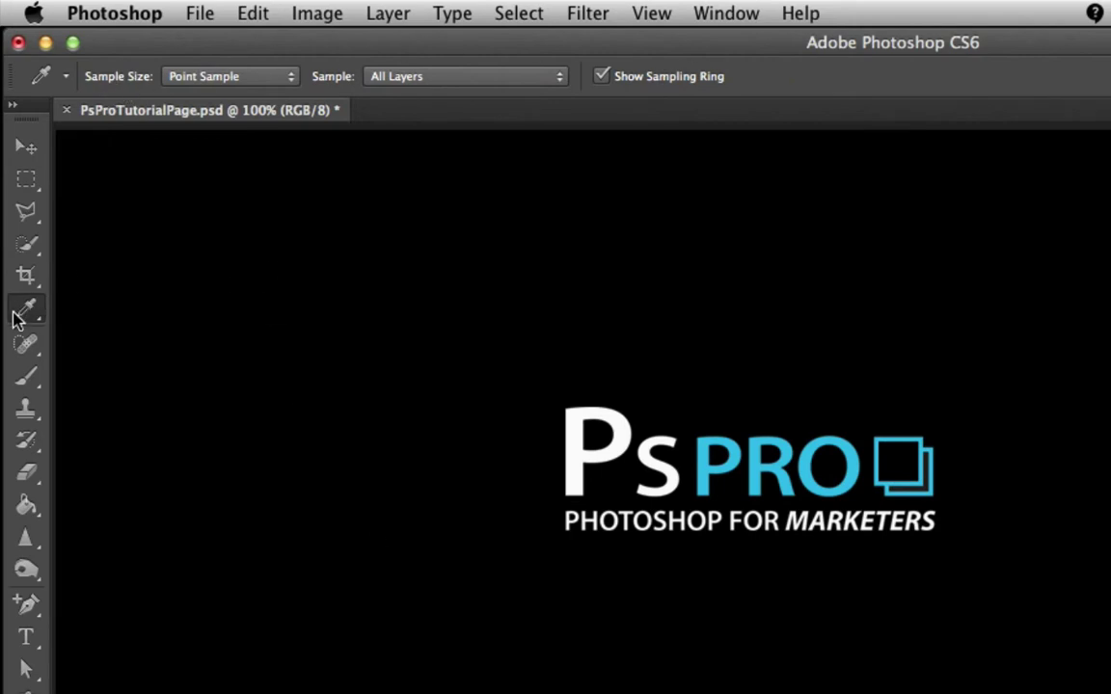
pyautogui.click(26, 345)
pyautogui.click(25, 376)
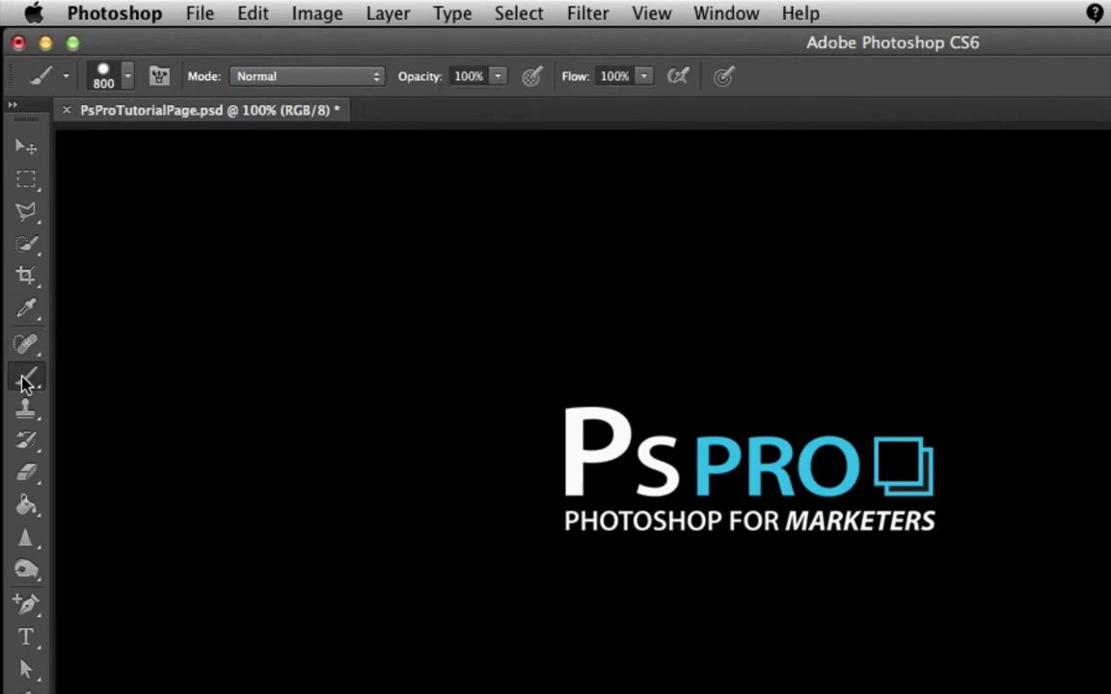
pyautogui.click(25, 414)
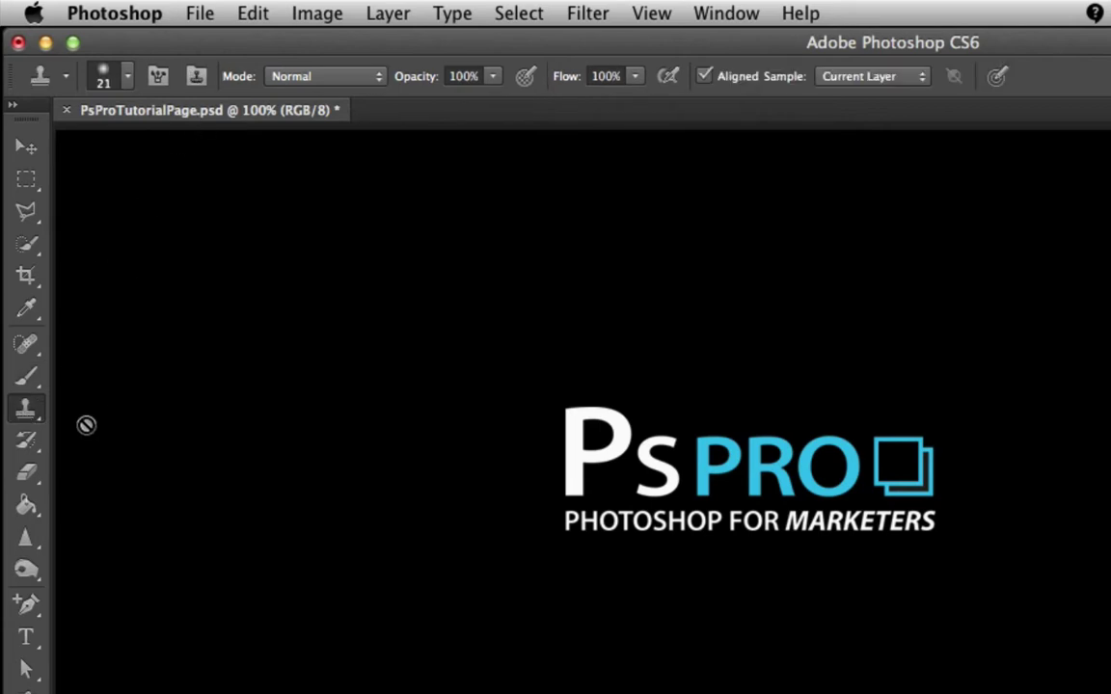
pyautogui.click(29, 442)
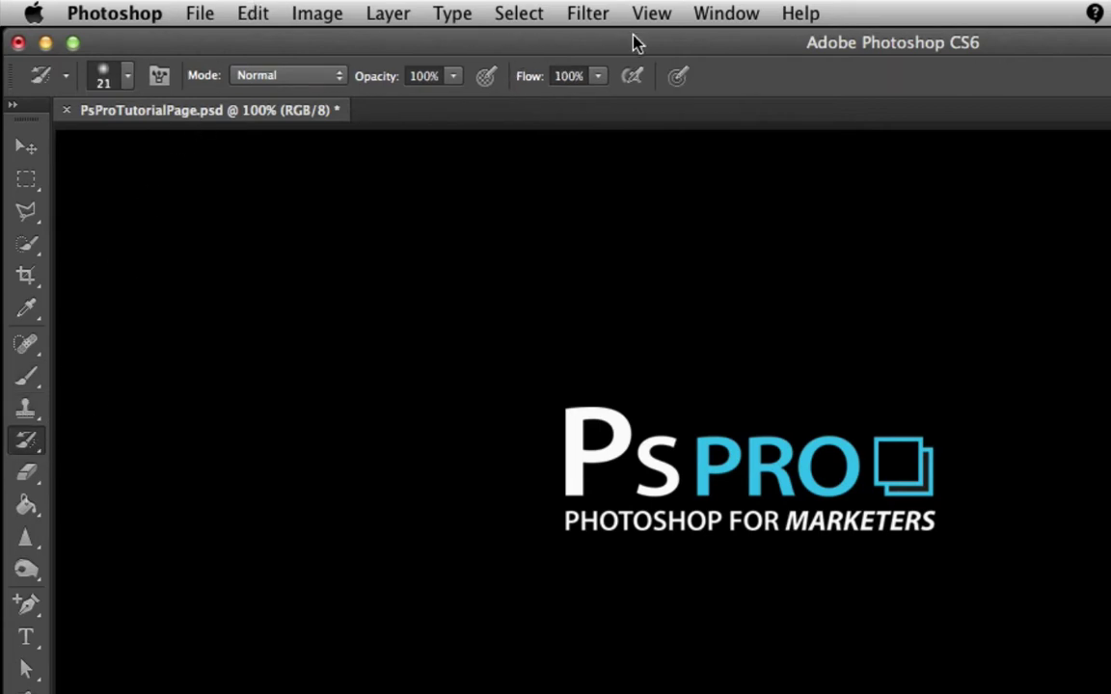
pyautogui.click(25, 183)
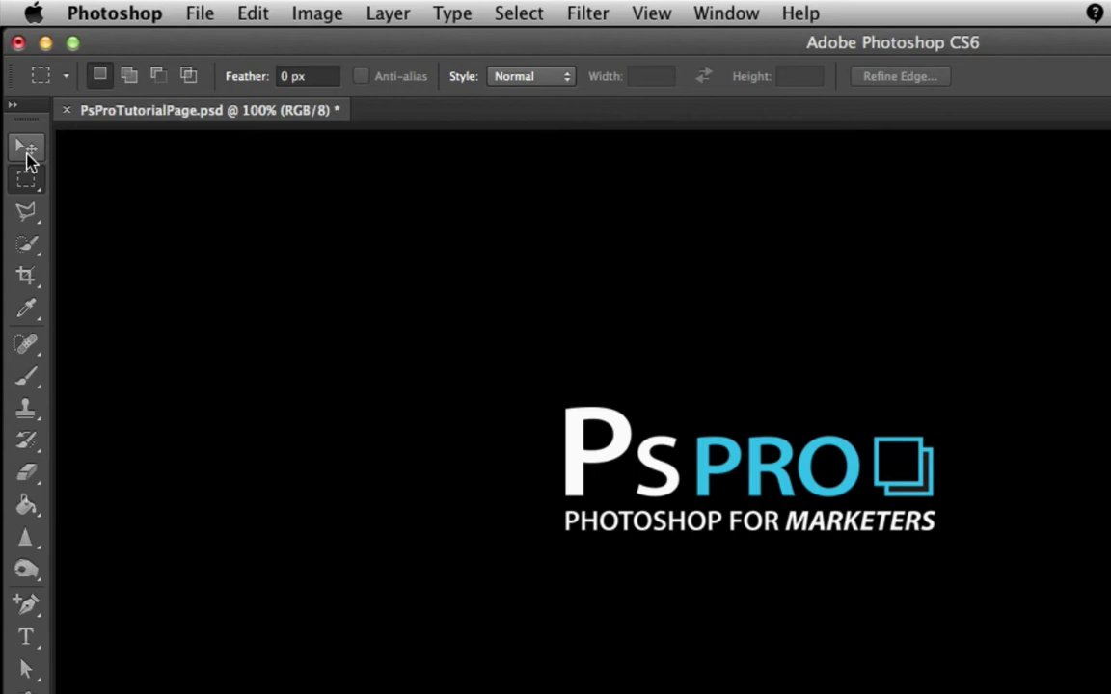
pyautogui.click(26, 150)
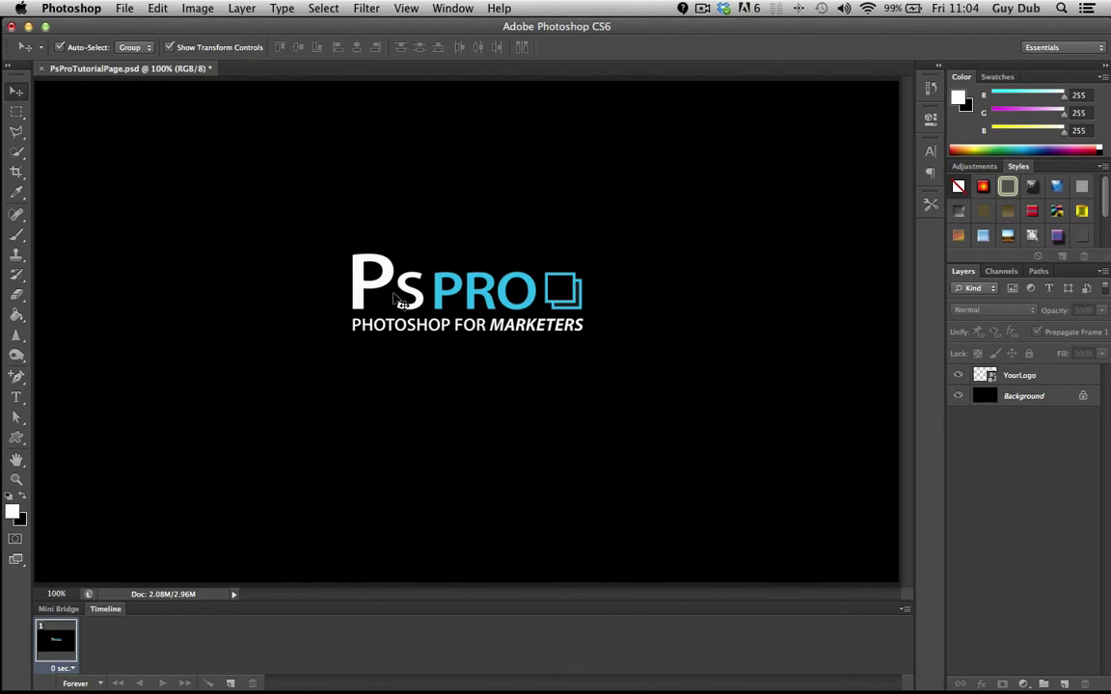
# Nudge the logo slightly up and add an empty Layer 1 above the Background, with the Brush tool active.
pyautogui.moveTo(395, 299)
pyautogui.mouseDown()
pyautogui.moveTo(384, 301)
pyautogui.moveTo(408, 271)
pyautogui.moveTo(396, 281)
pyautogui.mouseUp()
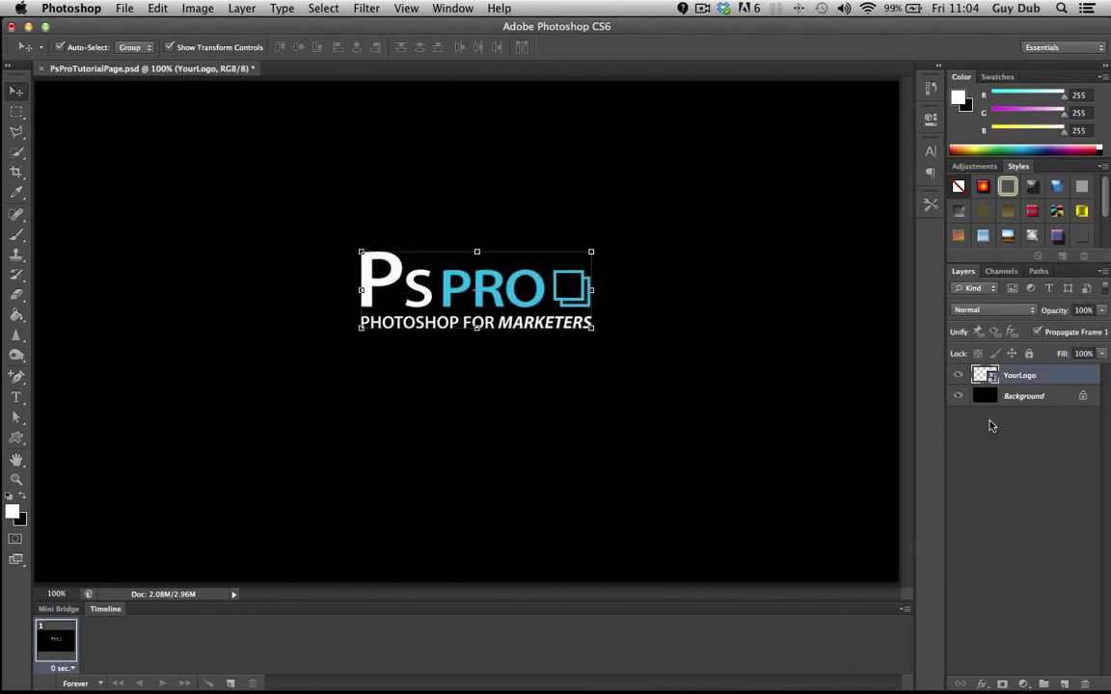
pyautogui.click(1029, 401)
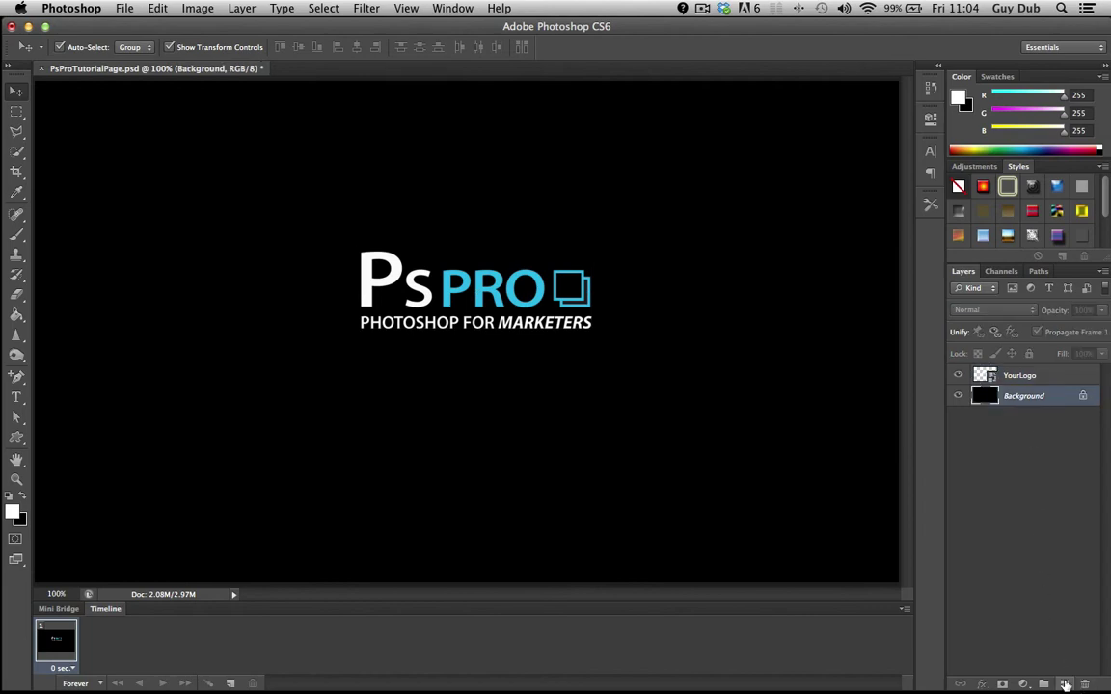
pyautogui.click(1063, 684)
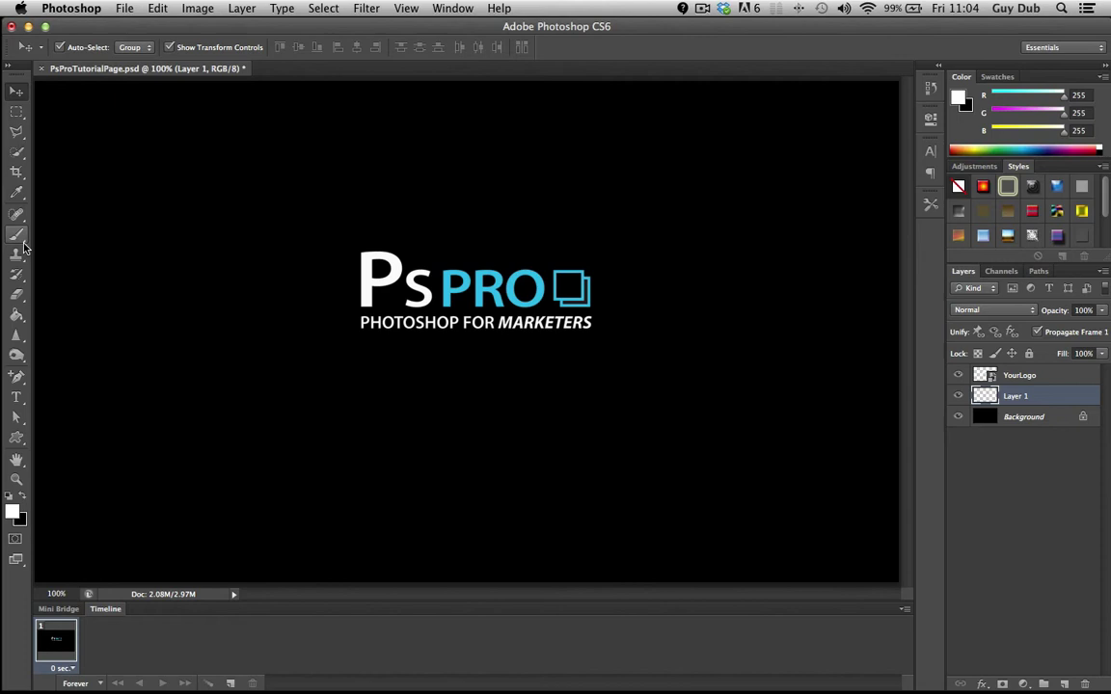
pyautogui.moveTo(16, 234)
pyautogui.mouseDown()
pyautogui.moveTo(23, 217)
pyautogui.moveTo(50, 216)
pyautogui.mouseUp()
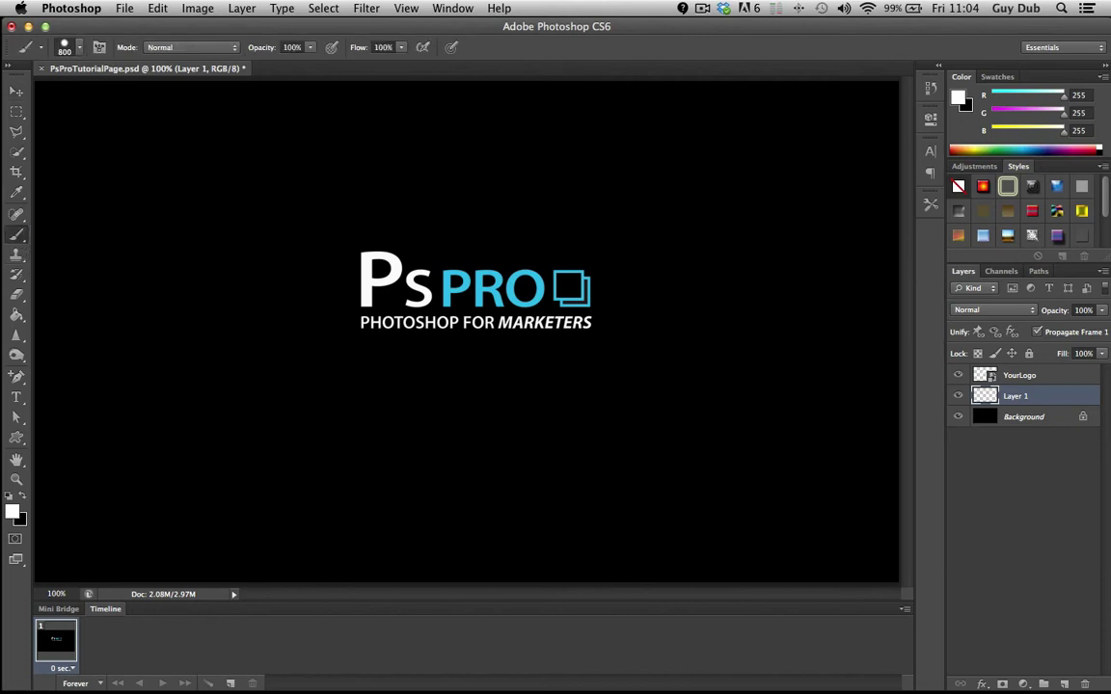
# Shrink the brush from 800 to 24 px and paint a white vertical stroke through the logo.
pyautogui.click(72, 46)
pyautogui.moveTo(52, 96); pyautogui.dragTo(44, 94)
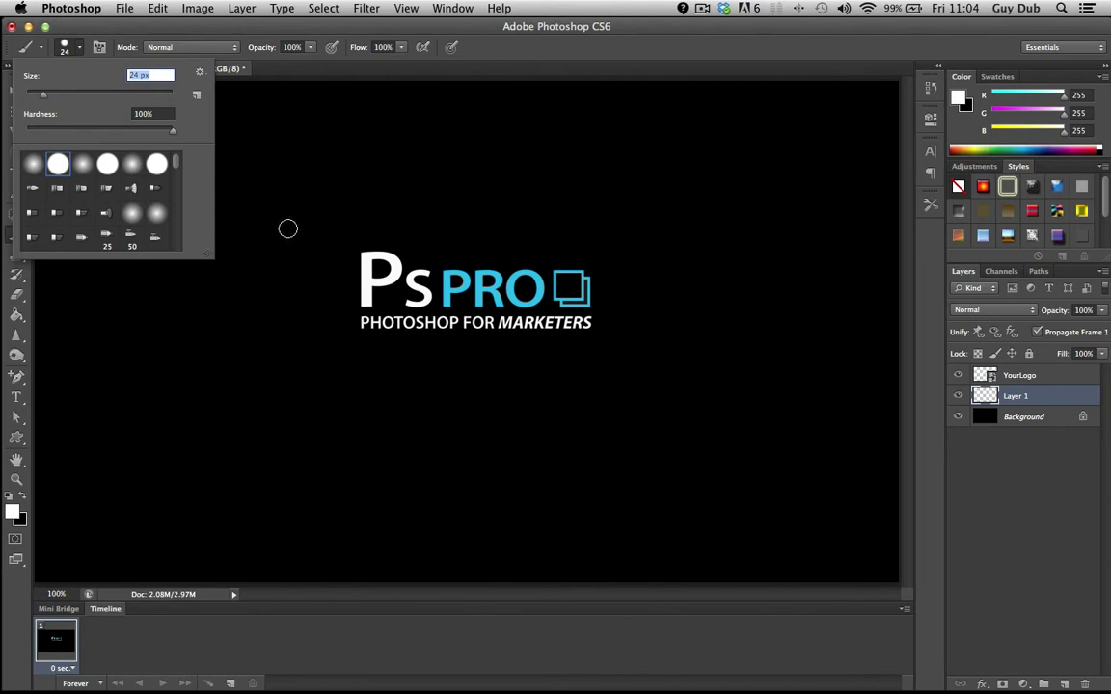
pyautogui.click(453, 168)
pyautogui.moveTo(454, 168); pyautogui.dragTo(452, 463)
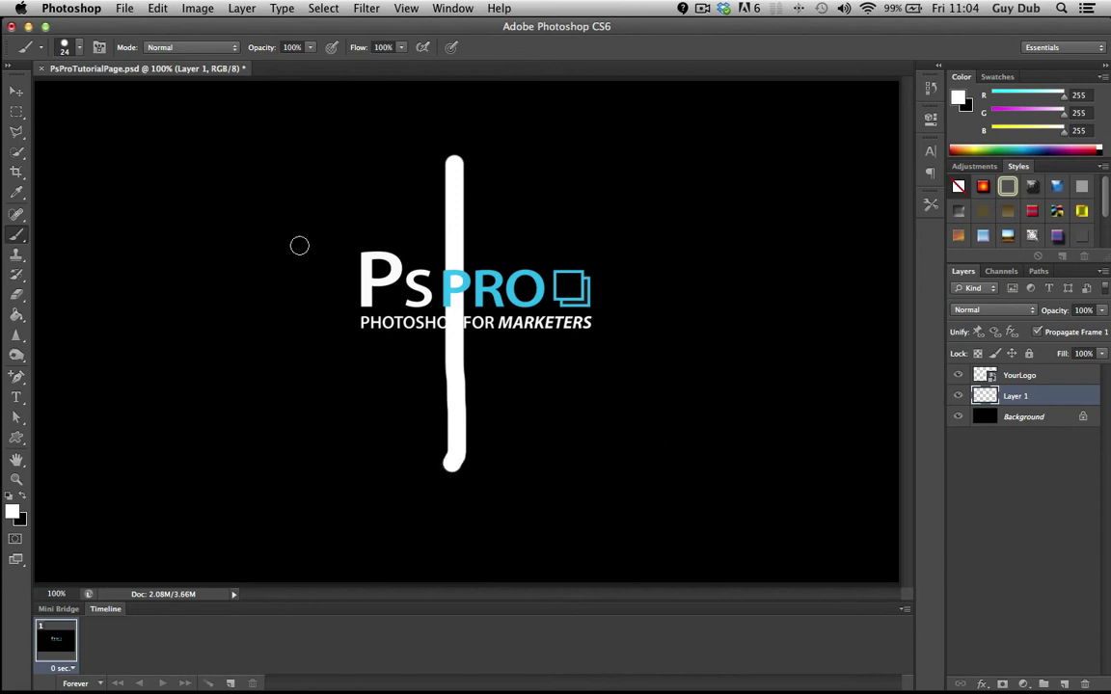
pyautogui.click(16, 90)
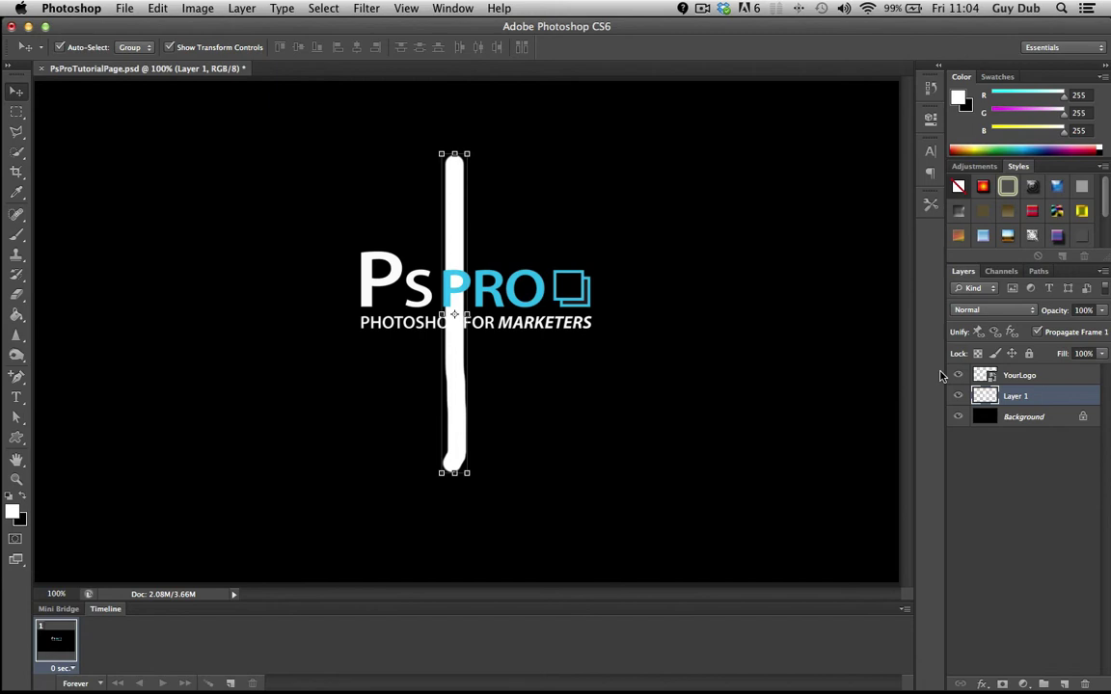
# Drag the white stroke and the logo around, finally placing the stroke right of the logo.
pyautogui.click(983, 376)
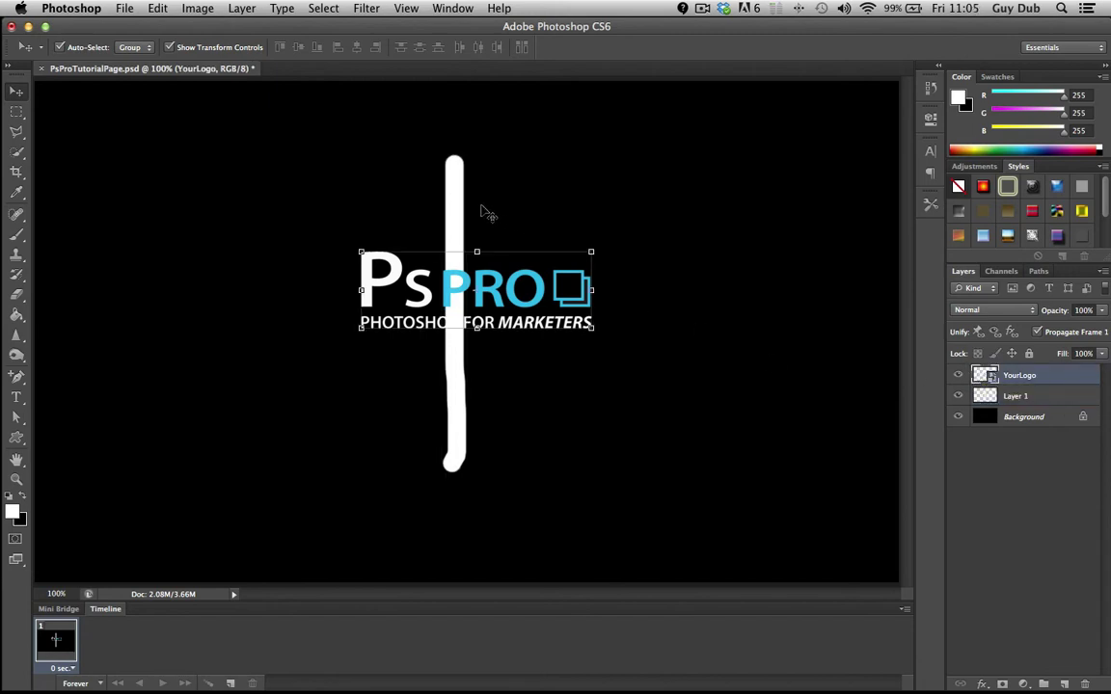
pyautogui.moveTo(457, 205)
pyautogui.mouseDown()
pyautogui.moveTo(512, 203)
pyautogui.moveTo(299, 205)
pyautogui.moveTo(639, 207)
pyautogui.mouseUp()
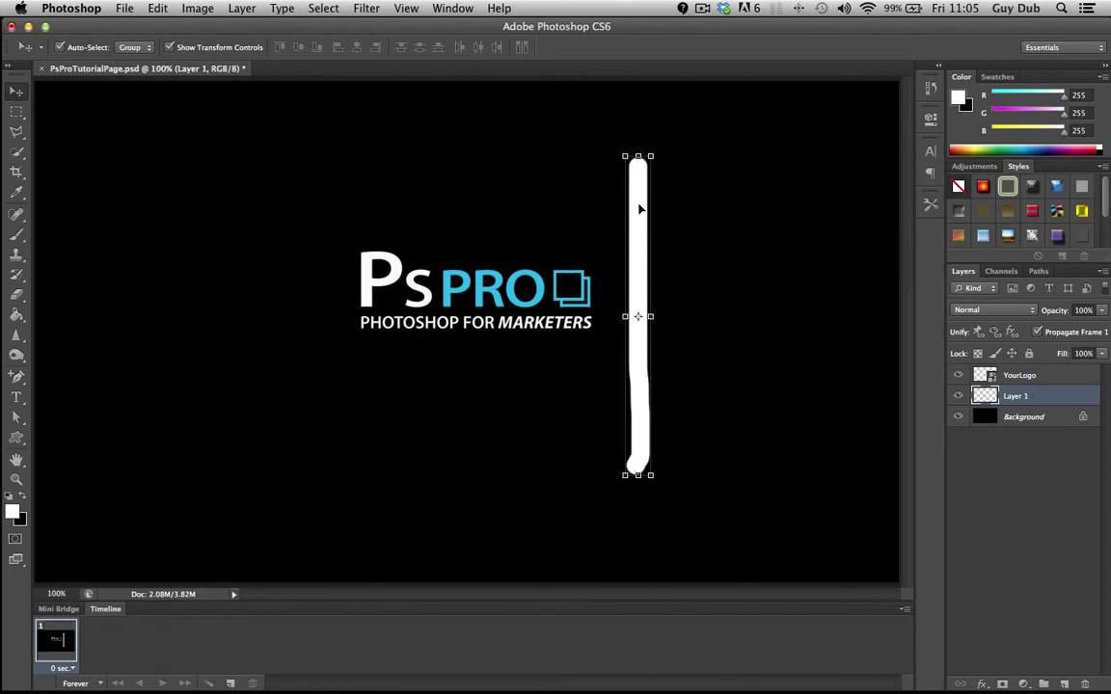
pyautogui.moveTo(632, 260); pyautogui.dragTo(466, 260)
pyautogui.keyDown('shift'); pyautogui.click(378, 262); pyautogui.keyUp('shift')
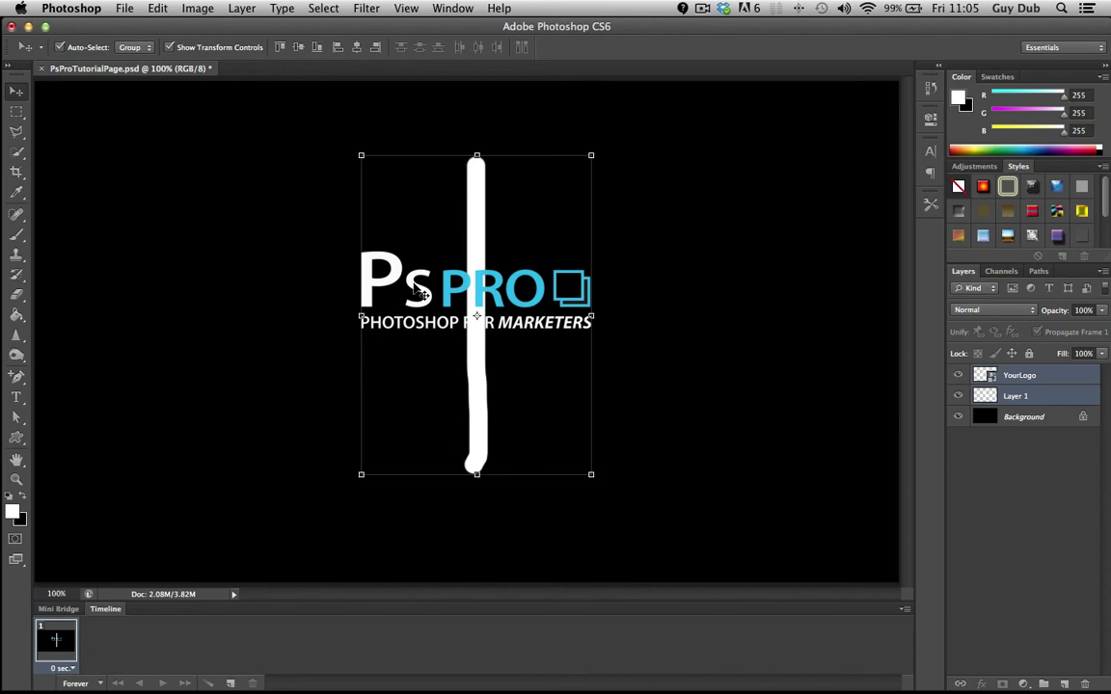
pyautogui.moveTo(412, 286)
pyautogui.mouseDown()
pyautogui.moveTo(353, 293)
pyautogui.moveTo(460, 289)
pyautogui.moveTo(405, 286)
pyautogui.mouseUp()
pyautogui.click(712, 230)
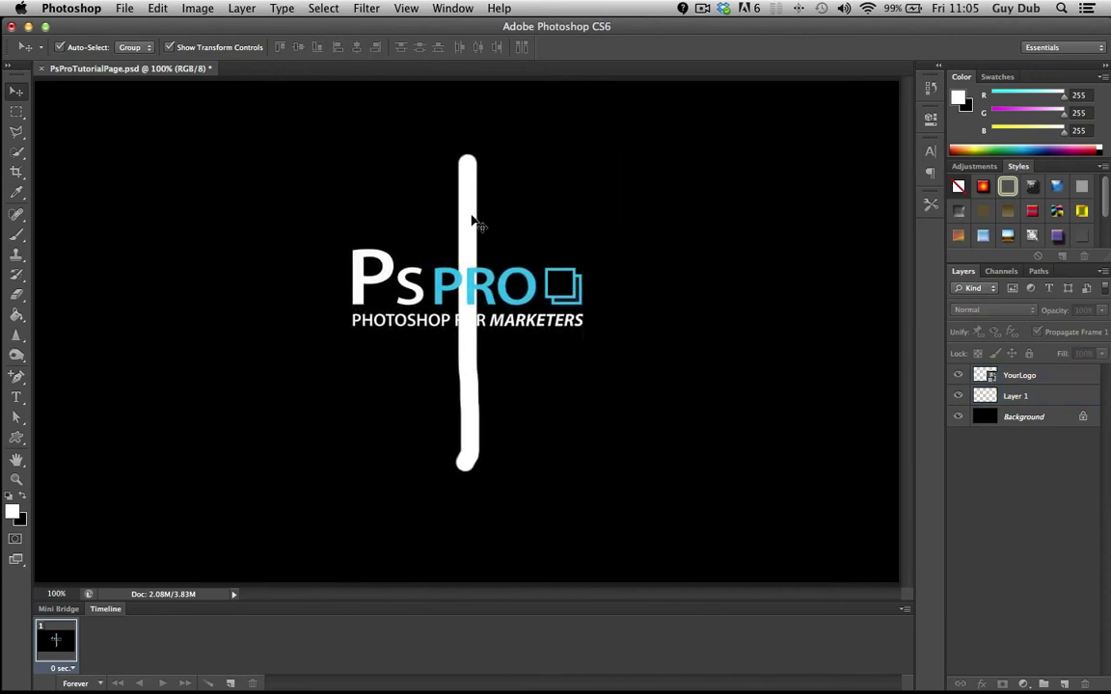
pyautogui.moveTo(474, 219); pyautogui.dragTo(680, 219)
# Hide Layer 1's white stroke and make YourLogo the active layer again.
pyautogui.click(957, 395)
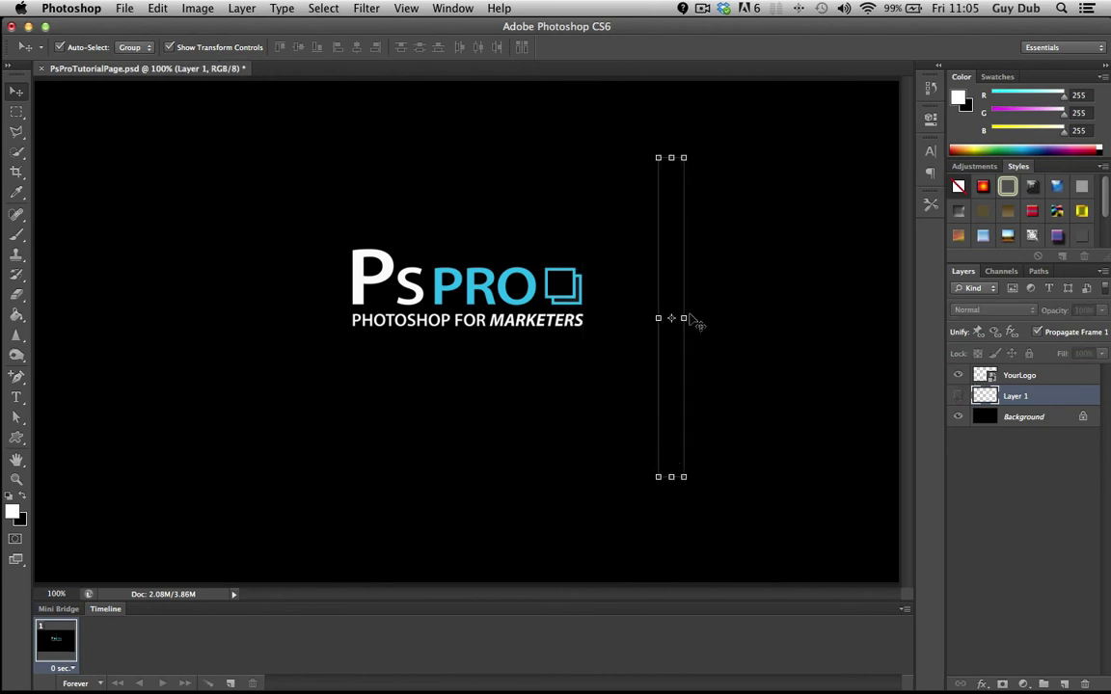
pyautogui.click(532, 291)
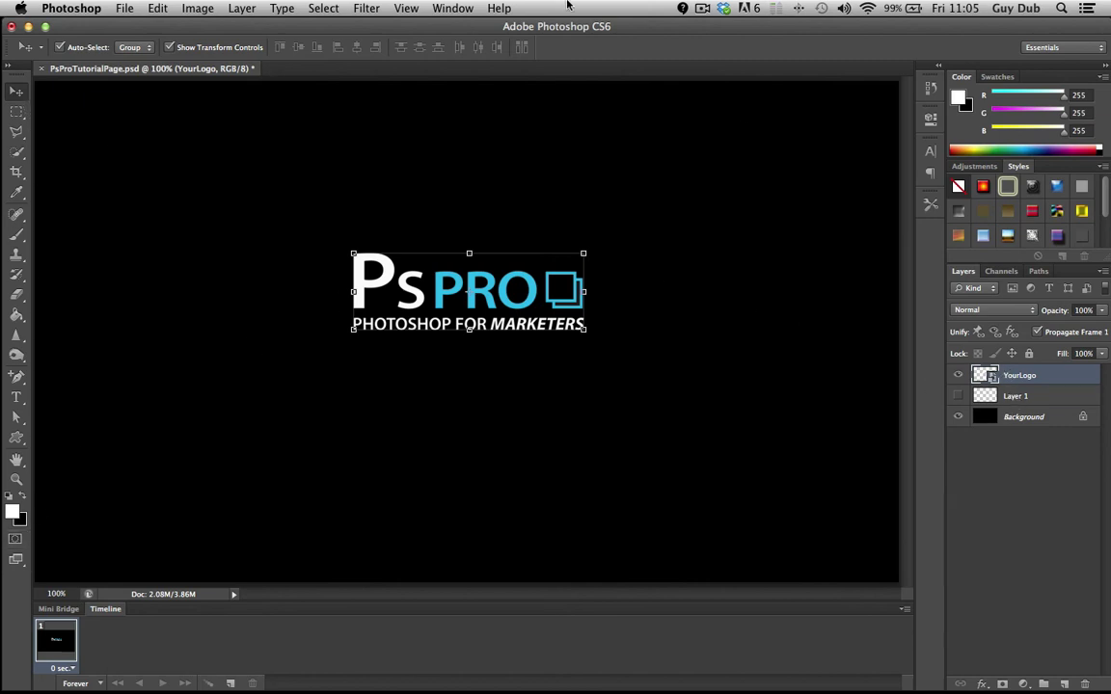
pyautogui.click(452, 8)
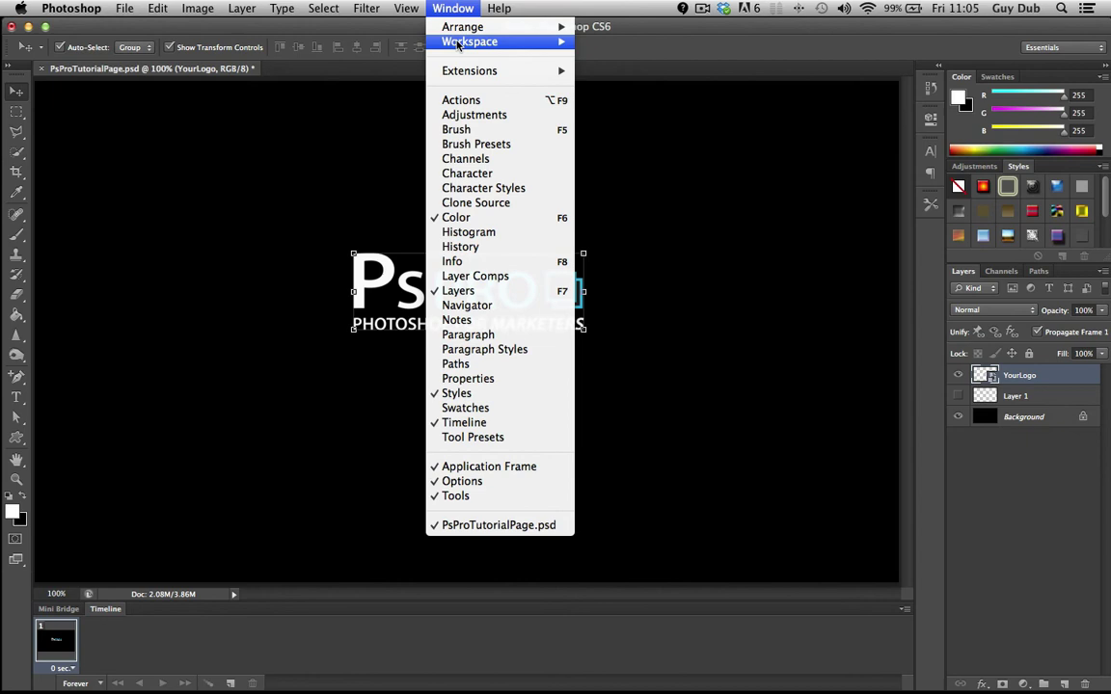
pyautogui.click(307, 33)
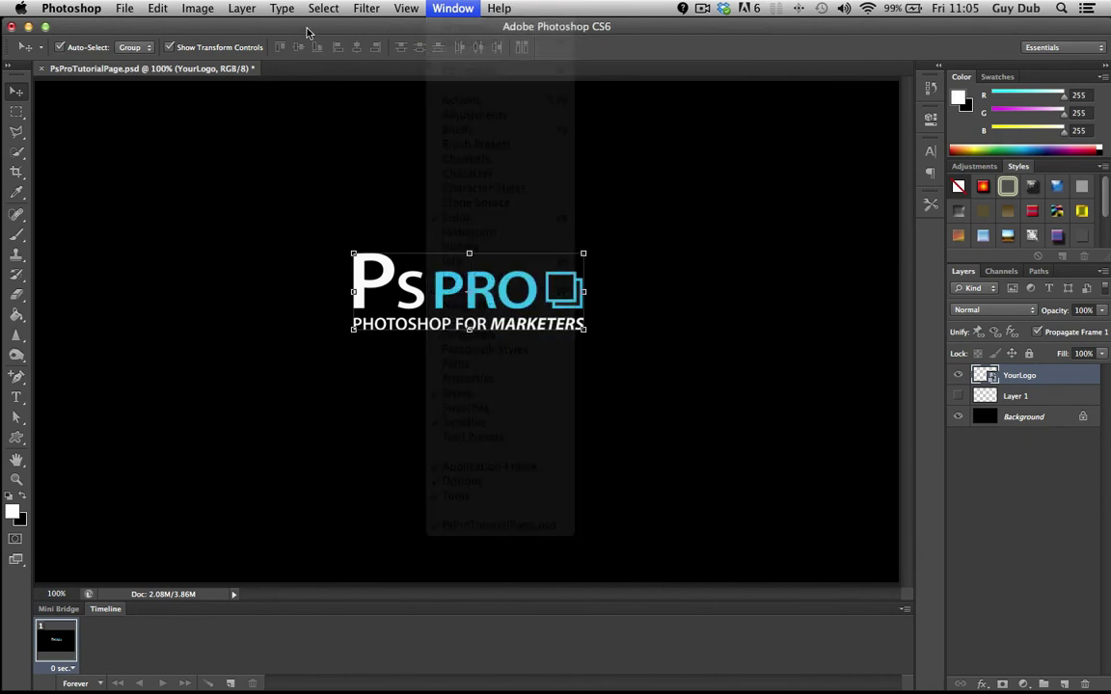
pyautogui.click(295, 105)
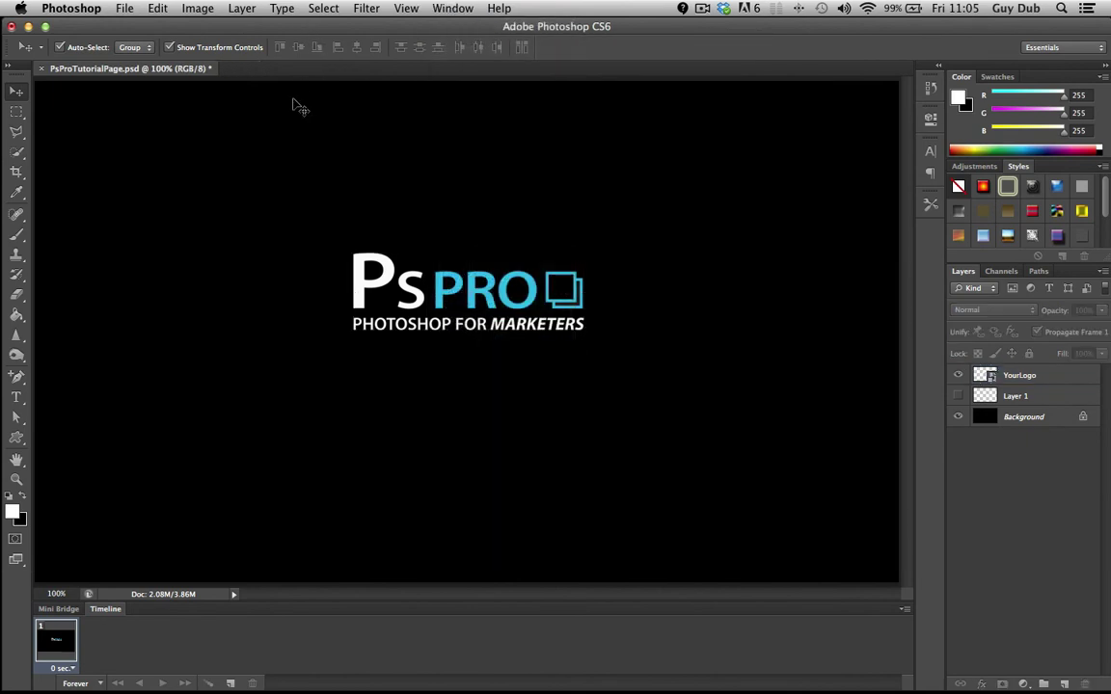